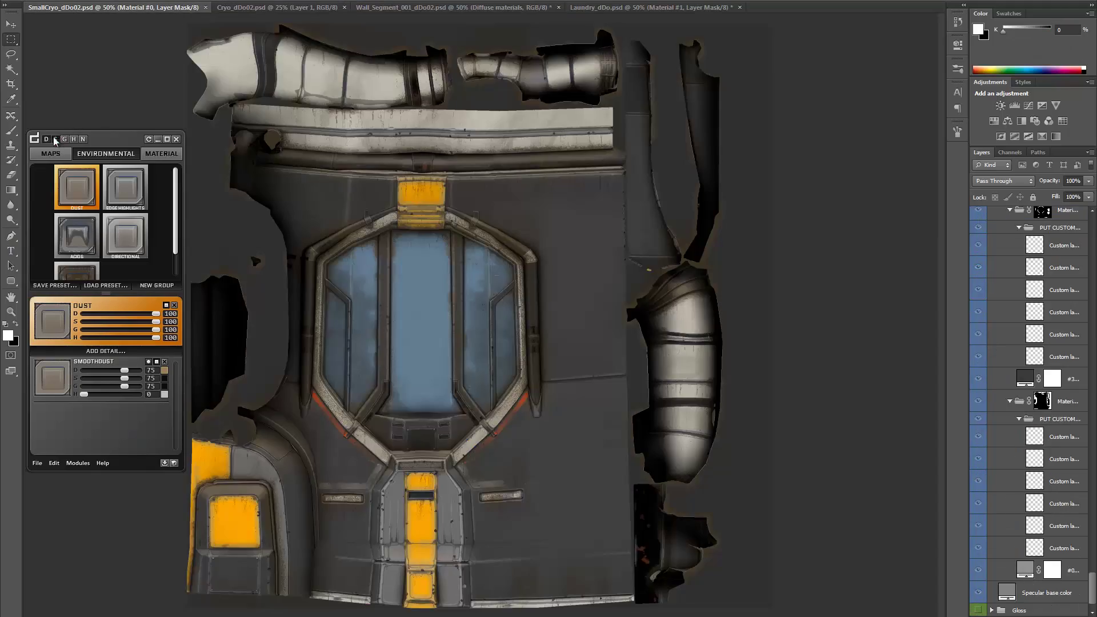
# Step: Preview the Cryo texture's grayscale and normal maps in the dDo panel
pyautogui.click(55, 139)
pyautogui.click(82, 139)
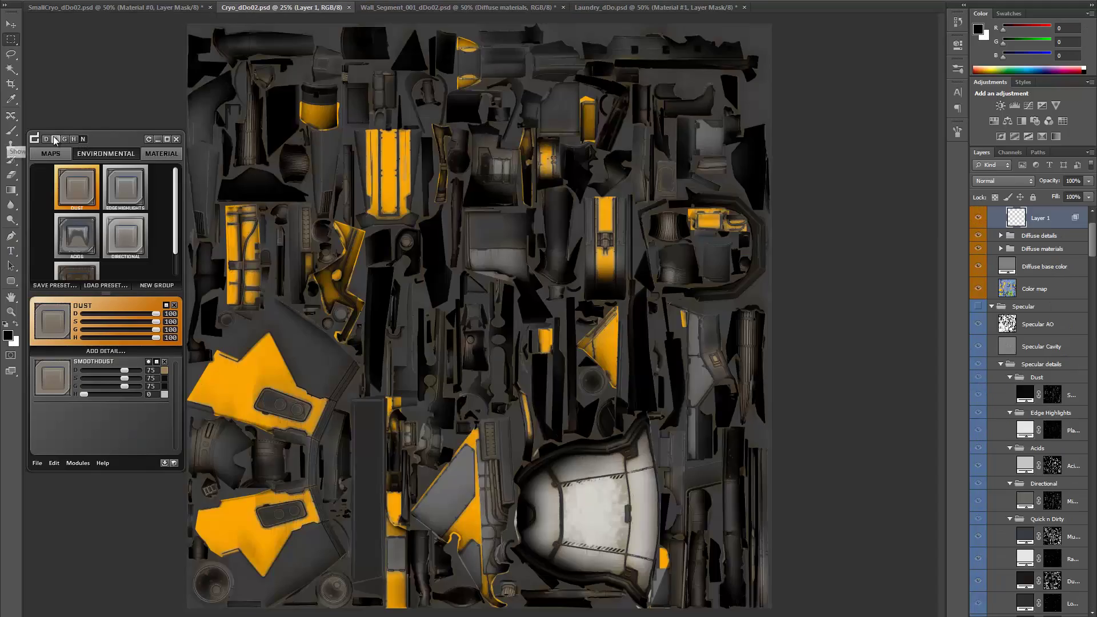
pyautogui.click(73, 139)
# Step: Switch to the wall segment document and preview its grayscale and normal maps
pyautogui.click(82, 139)
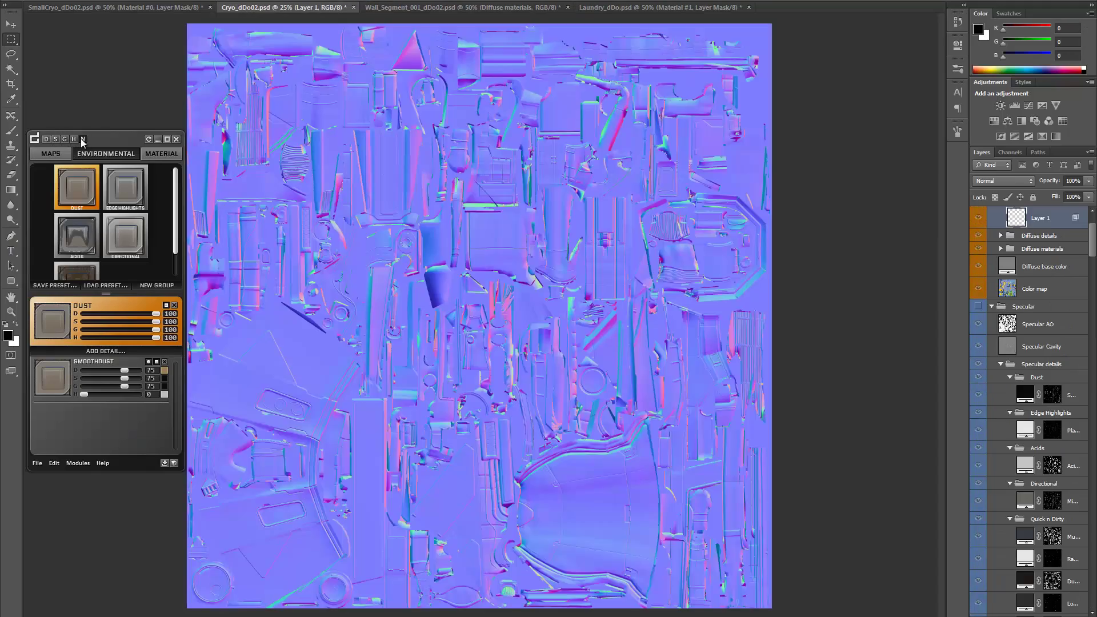
pyautogui.click(56, 139)
pyautogui.click(72, 139)
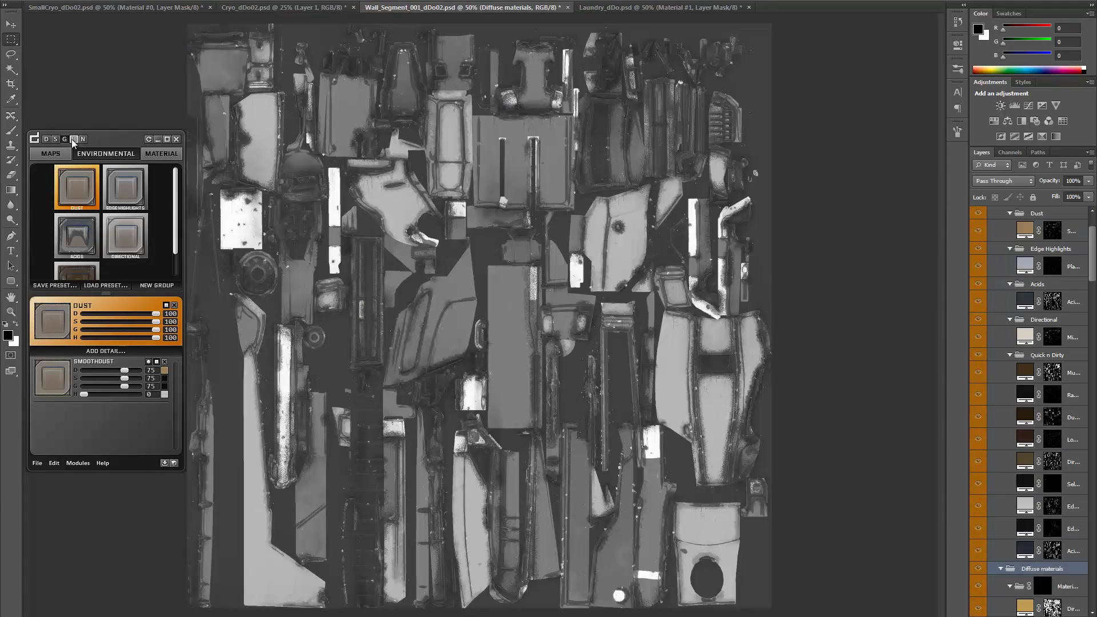
# Step: Switch to Laundry_dDo and preview its diffuse, gloss, height and normal maps
pyautogui.click(82, 140)
pyautogui.click(47, 139)
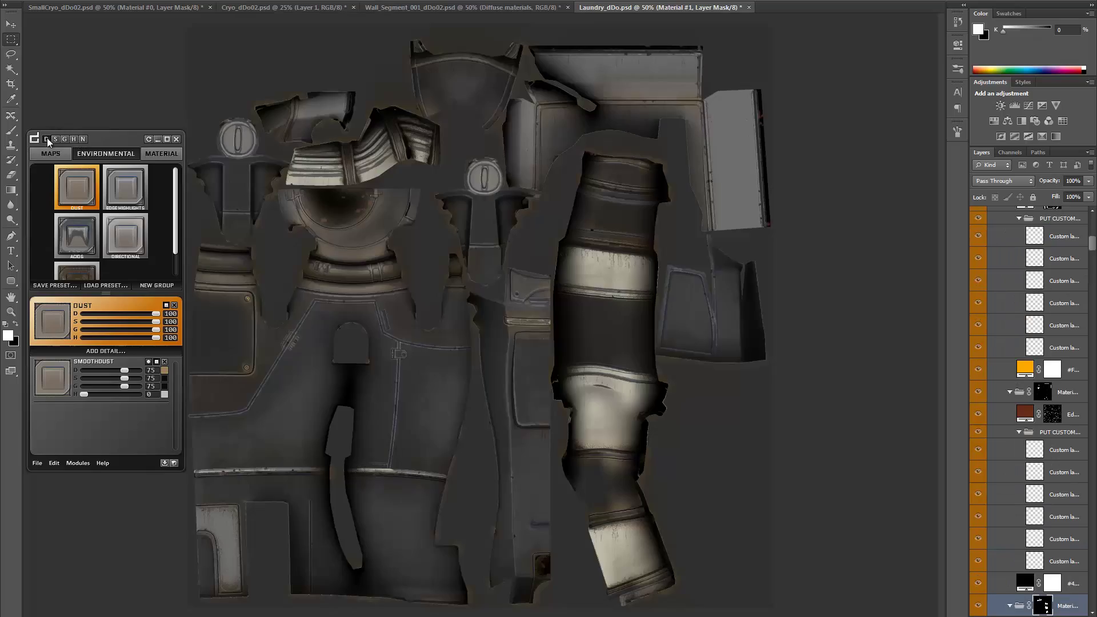
pyautogui.click(64, 139)
pyautogui.click(73, 139)
pyautogui.click(82, 139)
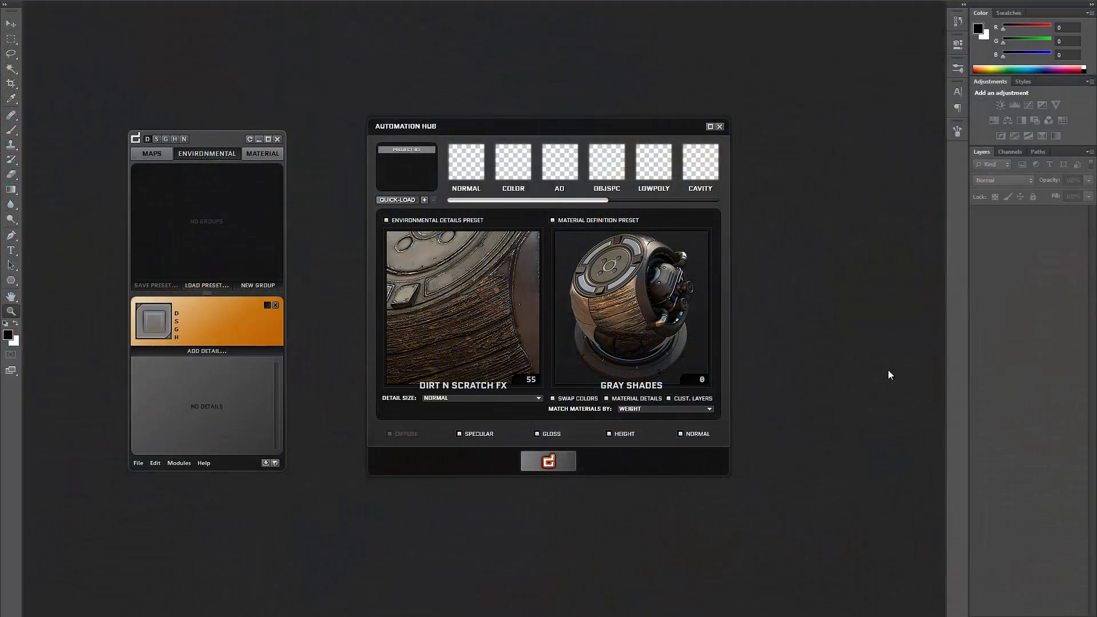
# Step: Search the environmental presets for 'tutorial' and apply Tutorial Environment
pyautogui.click(450, 330)
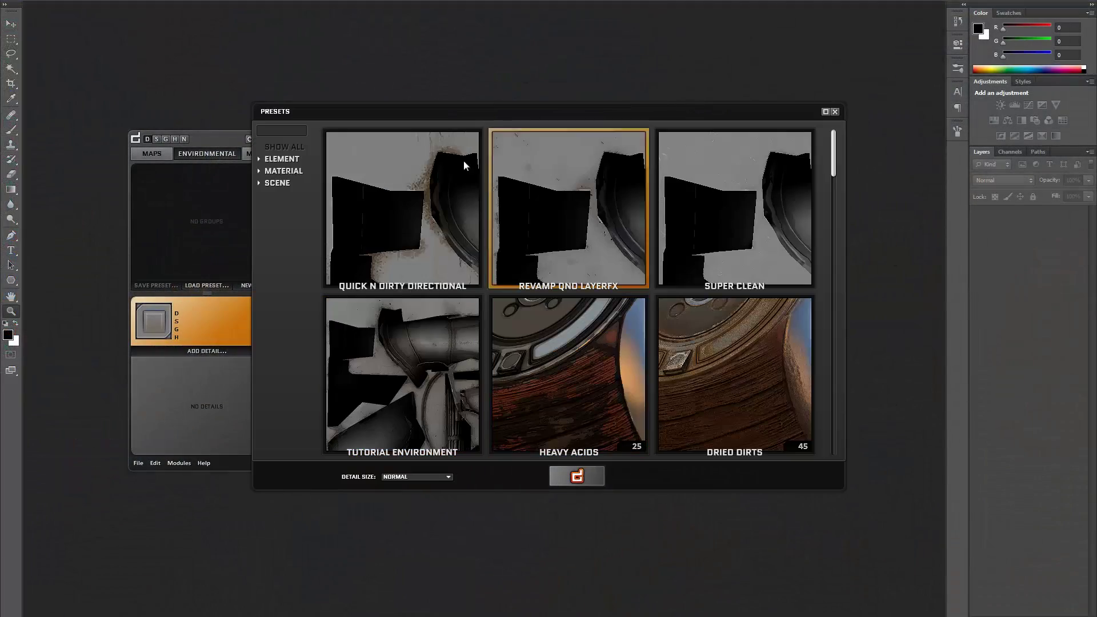
pyautogui.click(288, 124)
pyautogui.write('tutorial')
pyautogui.click(568, 293)
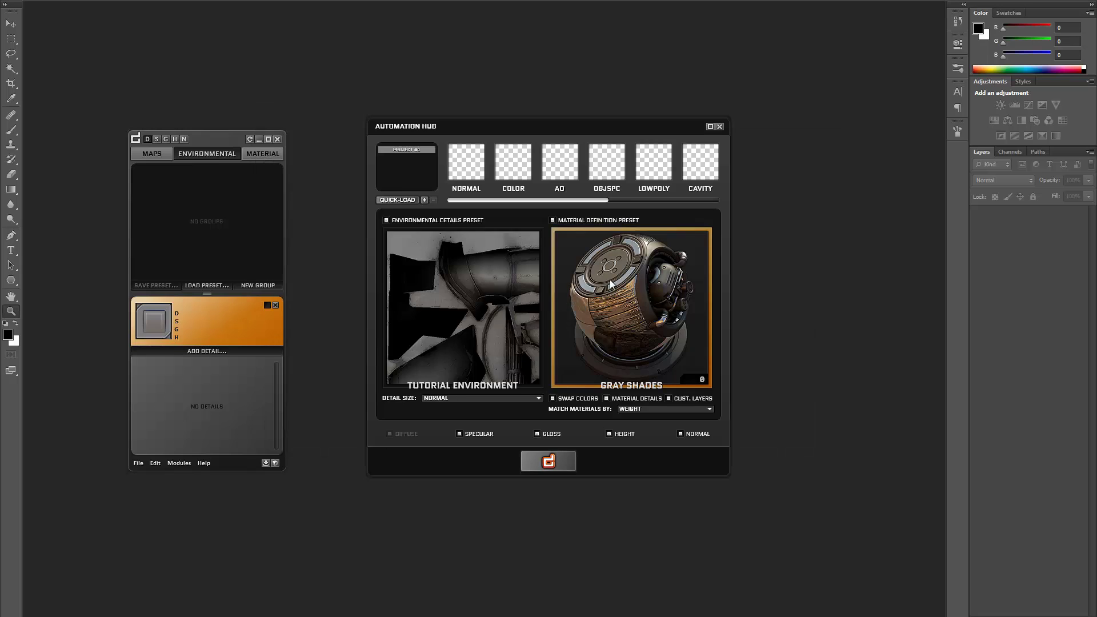
# Step: Apply the Tutorial Material definition preset and set Match Materials By to COLOR
pyautogui.click(616, 311)
pyautogui.click(293, 130)
pyautogui.press('BackSpace')
pyautogui.press('BackSpace')
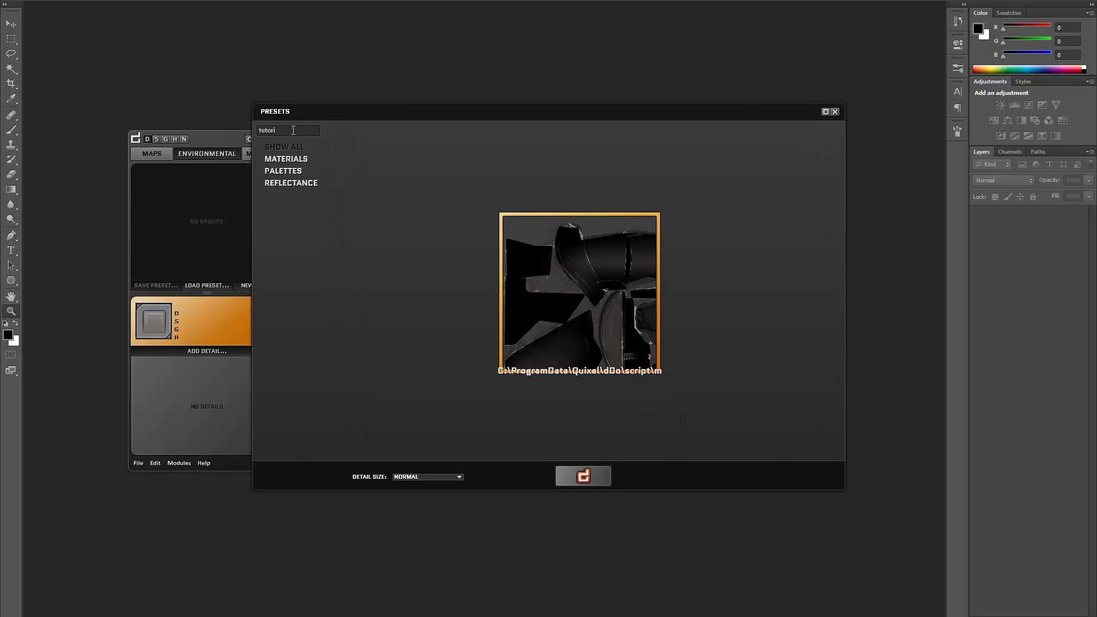
pyautogui.write('n')
pyautogui.click(571, 257)
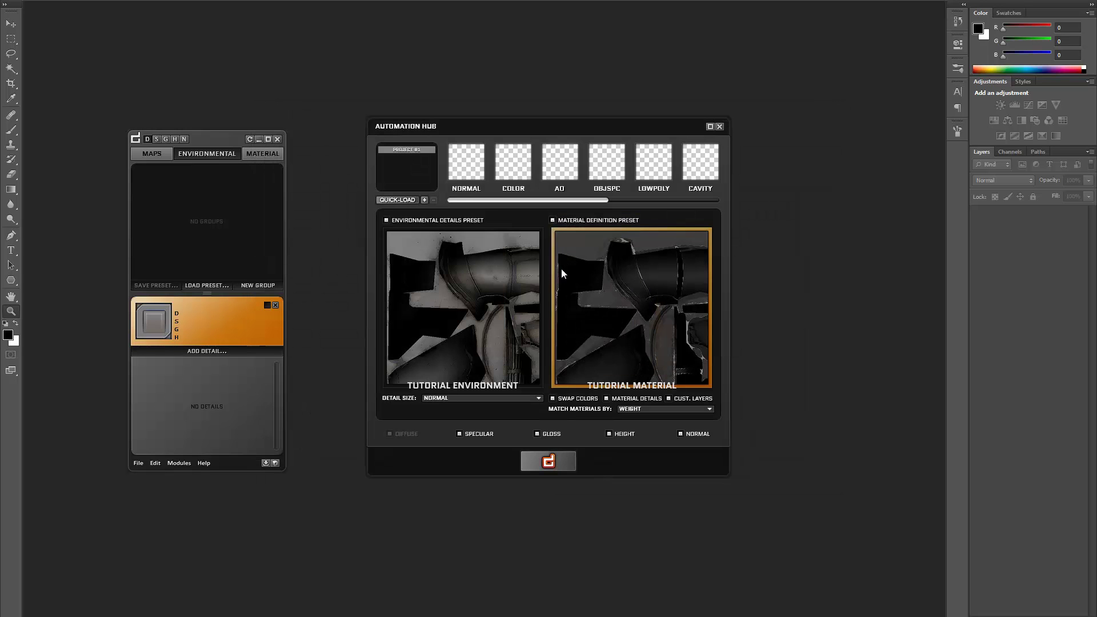
pyautogui.click(629, 409)
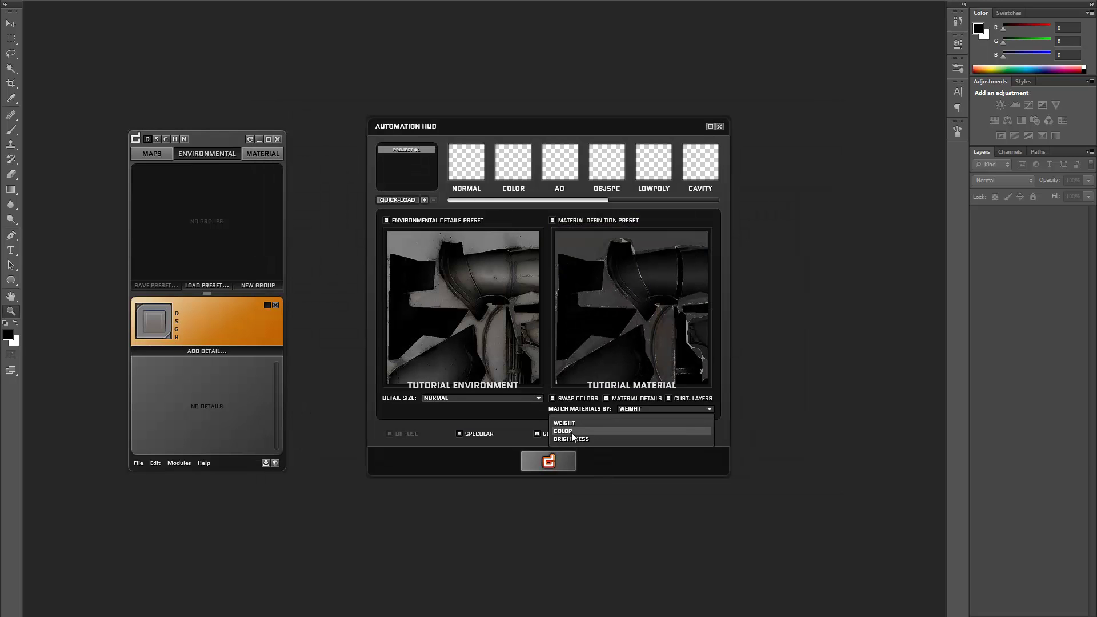
pyautogui.click(572, 431)
# Step: Quick-load every map file from the Box folder into the project
pyautogui.click(392, 199)
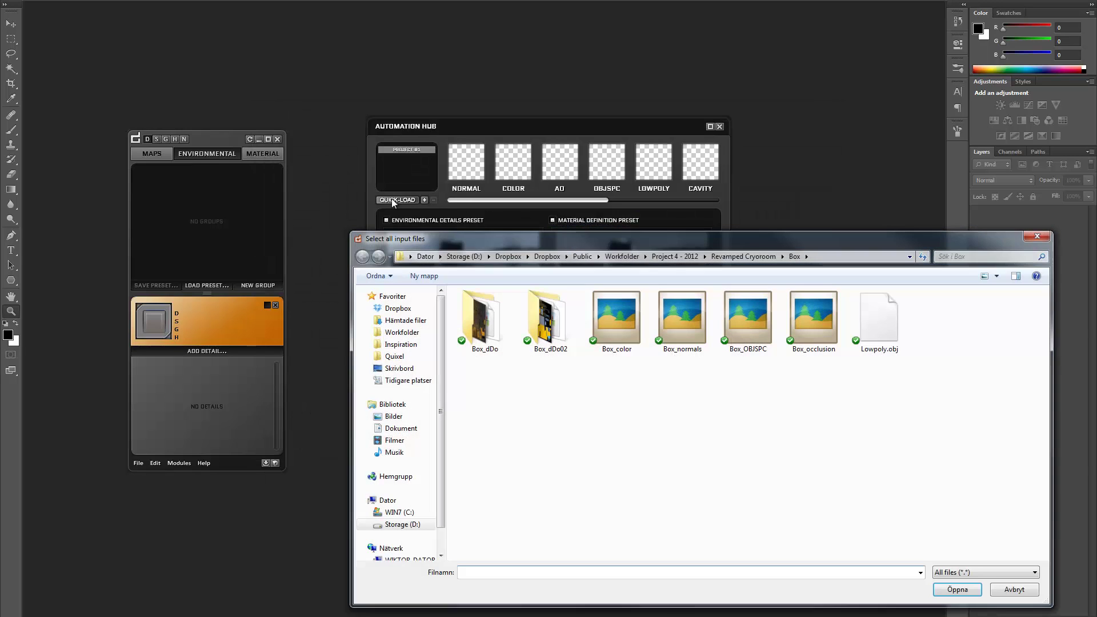
pyautogui.hotkey('ctrl', 'a')
pyautogui.press('Return')
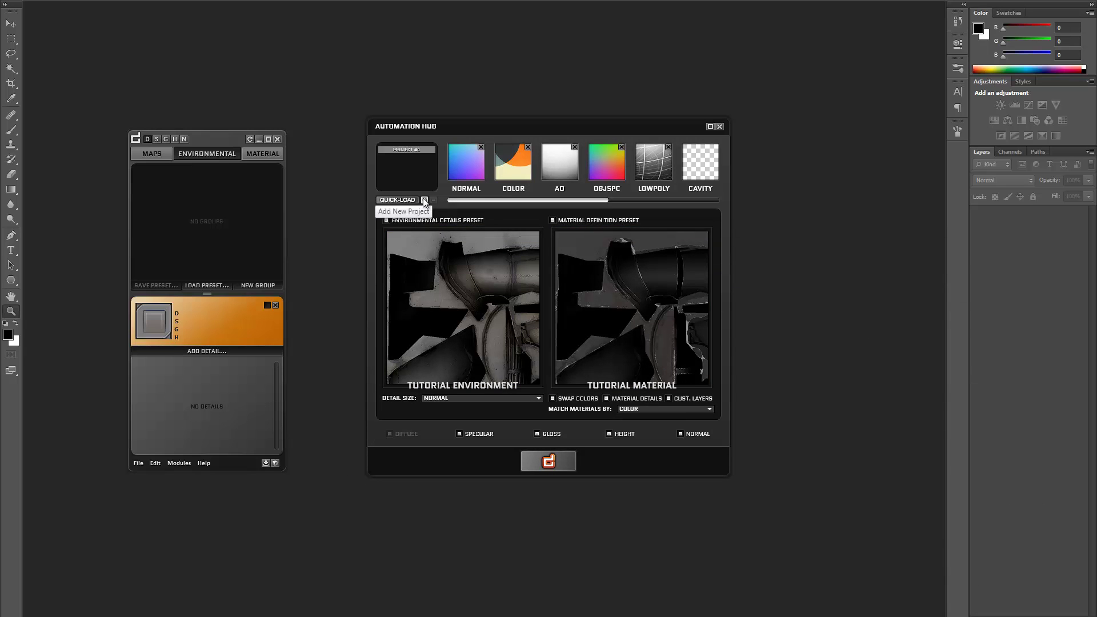
# Step: Add a second project loaded with all Ceiling_1 asset files
pyautogui.click(425, 200)
pyautogui.click(398, 198)
pyautogui.click(743, 256)
pyautogui.doubleClick(496, 333)
pyautogui.hotkey('ctrl', 'a')
pyautogui.press('Return')
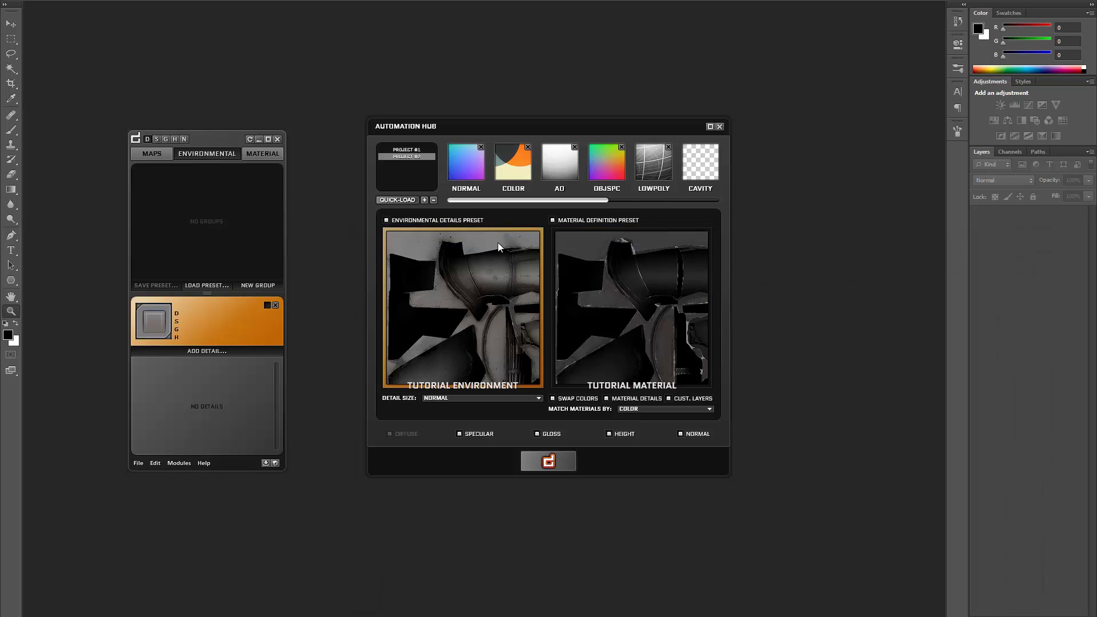
# Step: Add a third project loaded with all Cryo asset files
pyautogui.click(424, 200)
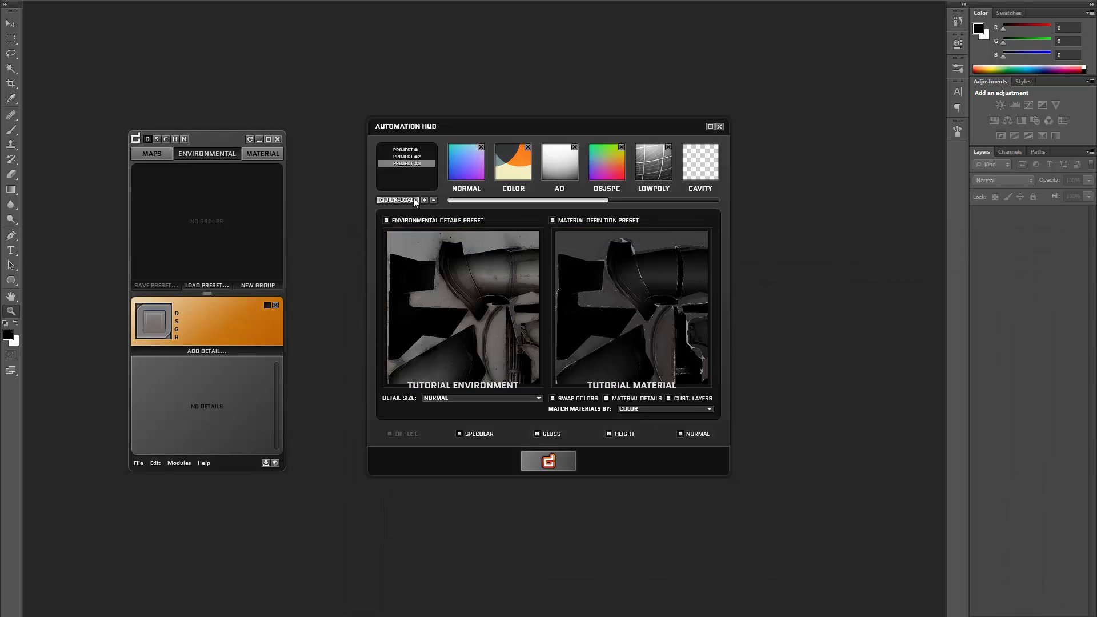
pyautogui.click(412, 200)
pyautogui.click(743, 256)
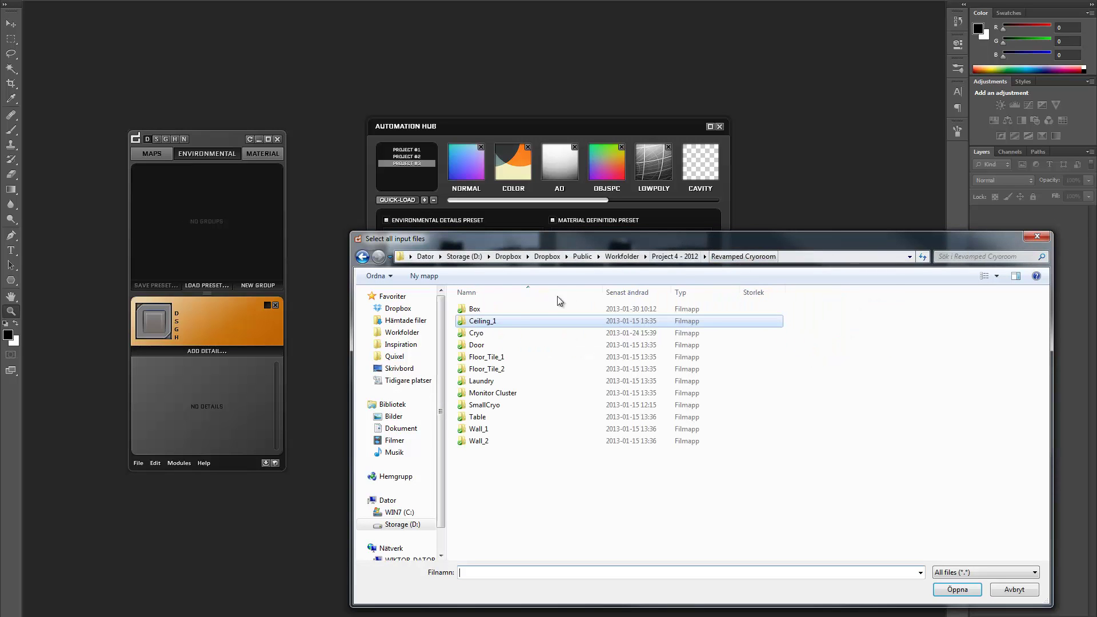
pyautogui.doubleClick(485, 333)
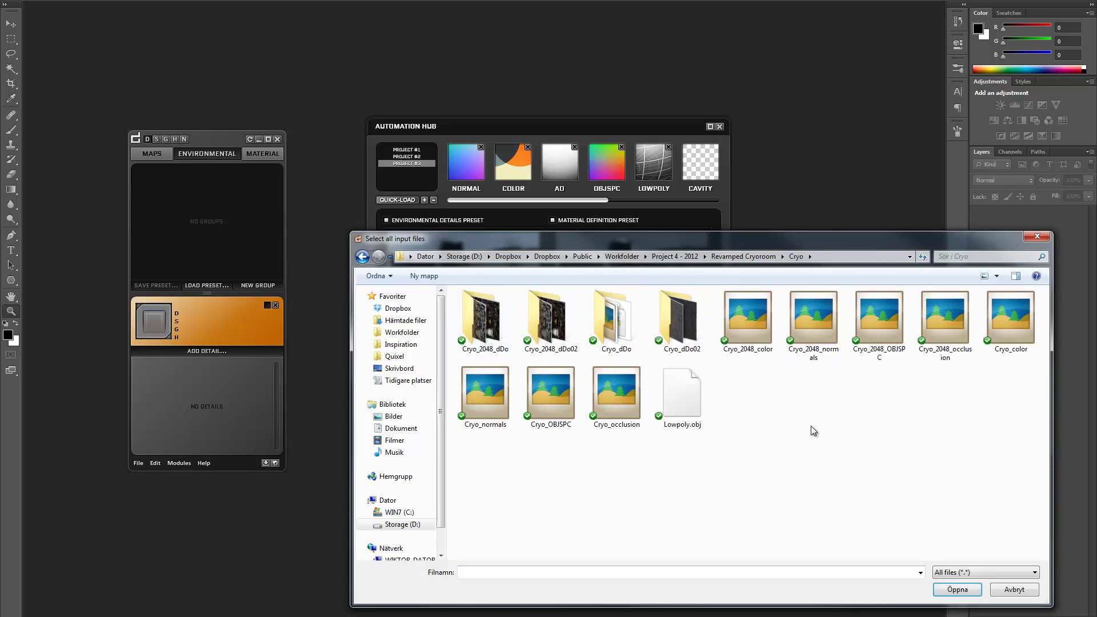
pyautogui.hotkey('ctrl', 'a')
pyautogui.press('Return')
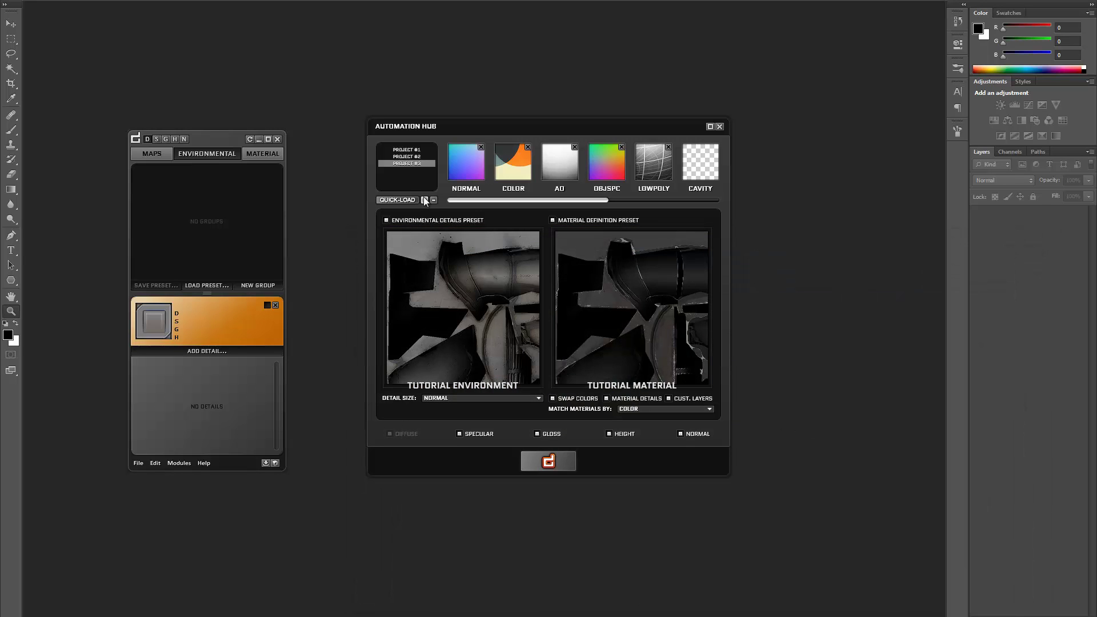
# Step: Add further projects, each loaded with another Revamped Cryoroom asset's files, such as SmallCryo
pyautogui.click(426, 200)
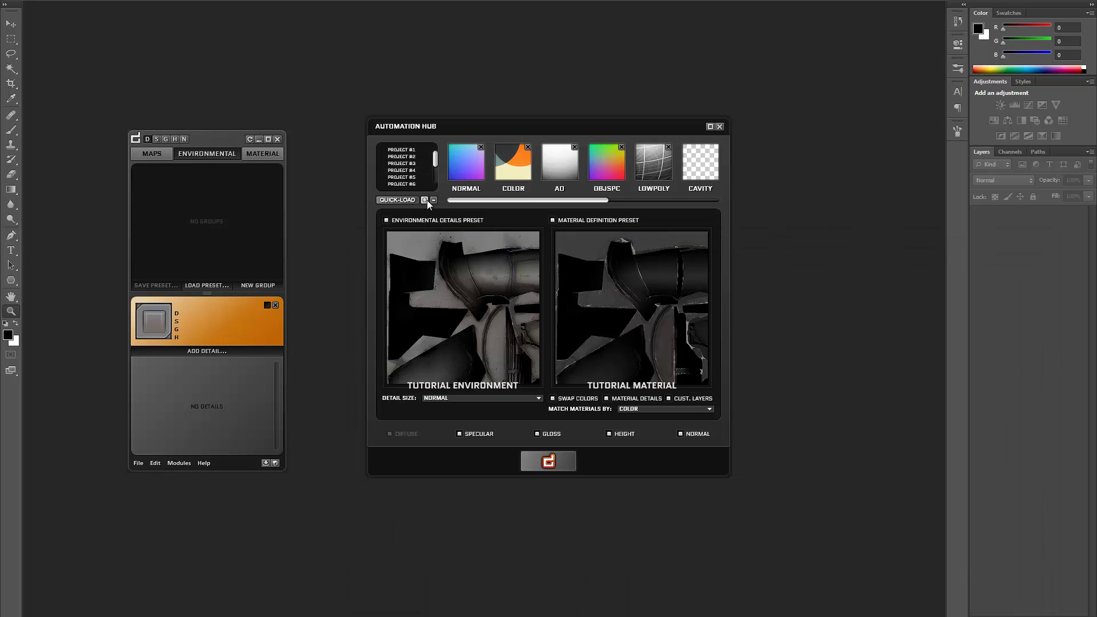
pyautogui.click(427, 200)
pyautogui.click(743, 257)
pyautogui.hotkey('ctrl', 'a')
pyautogui.press('Return')
pyautogui.click(424, 201)
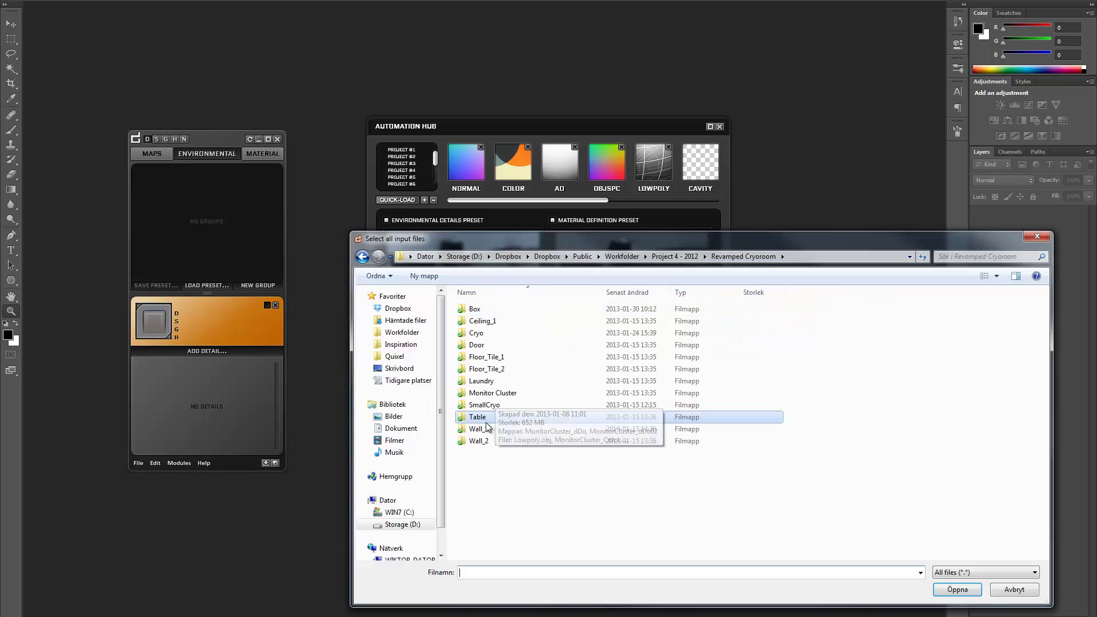
pyautogui.press('Return')
pyautogui.hotkey('ctrl', 'a')
pyautogui.press('Return')
pyautogui.hotkey('ctrl', 'a')
pyautogui.press('Return')
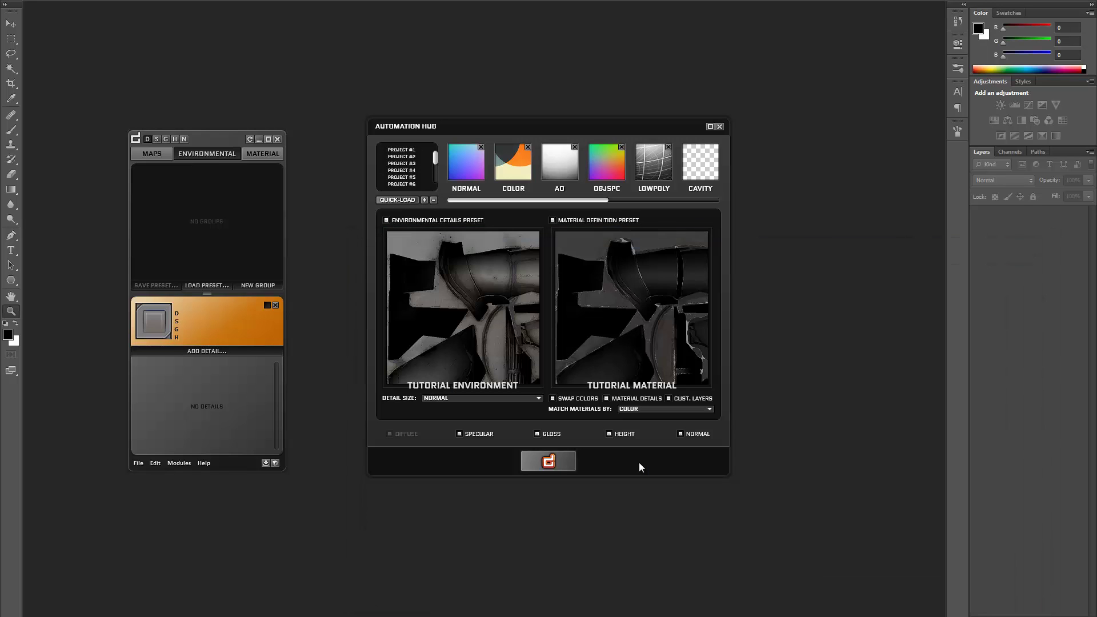
# Step: Scroll down the Automation Hub to review all six queued projects
pyautogui.scroll(-2, 437, 163)
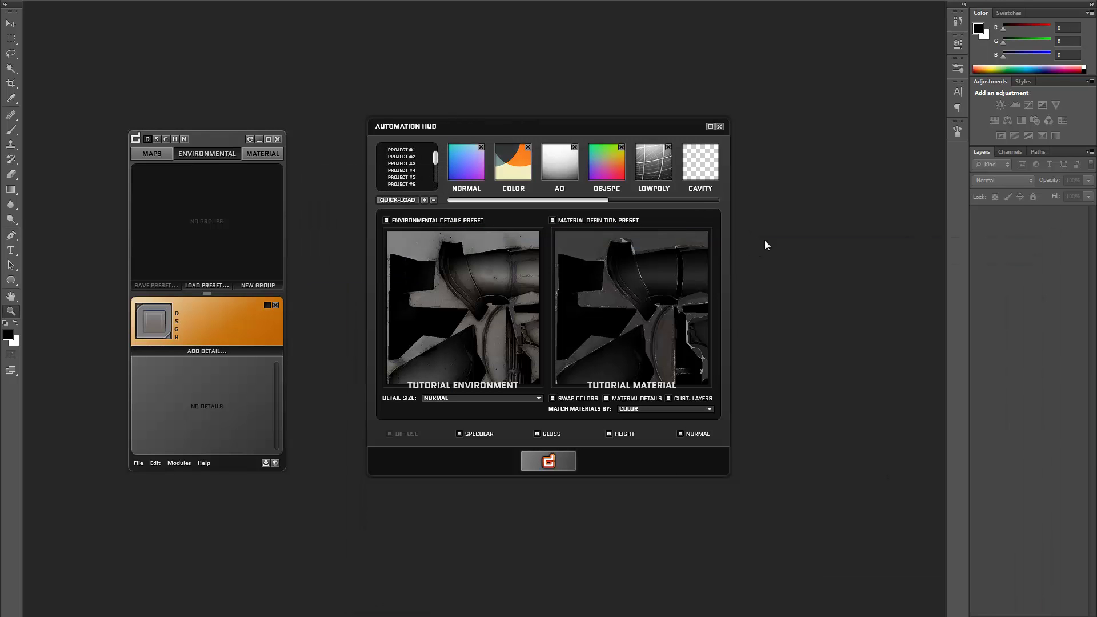